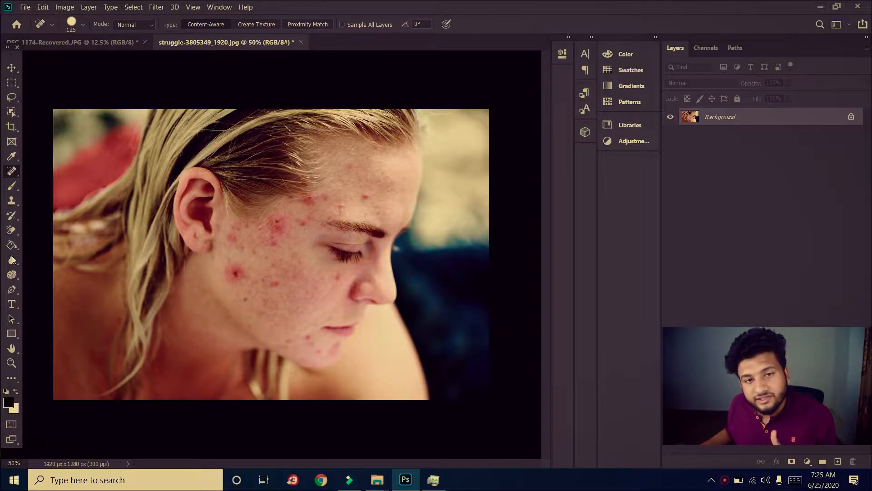
- Remove the large blemish and the dark spot on the lower cheek using the Spot Healing Brush at size 80
right_click(11, 171)
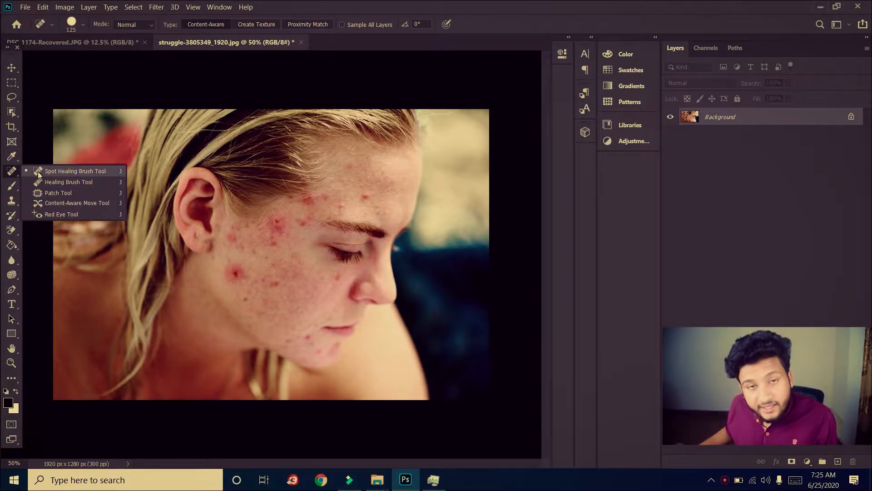
click(68, 172)
key(bracketleft)
key(bracketleft)
key(bracketleft)
key(bracketleft)
key(bracketleft)
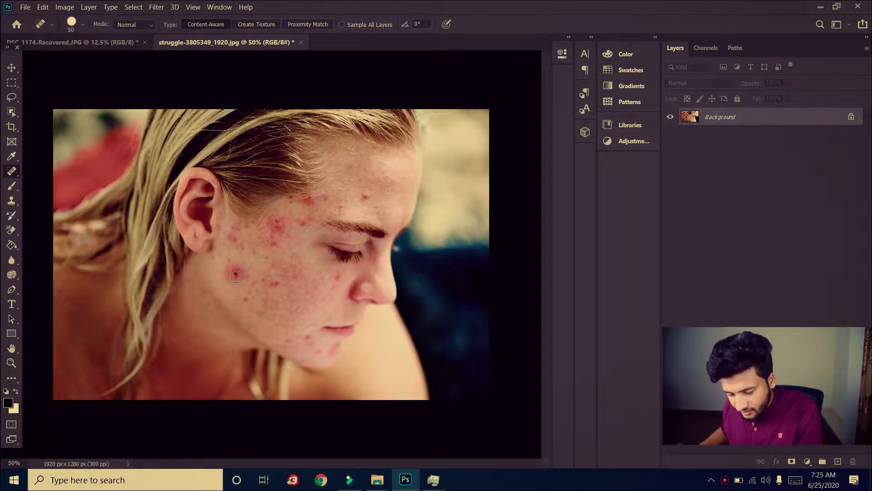
key(bracketright)
key(bracketright)
click(237, 275)
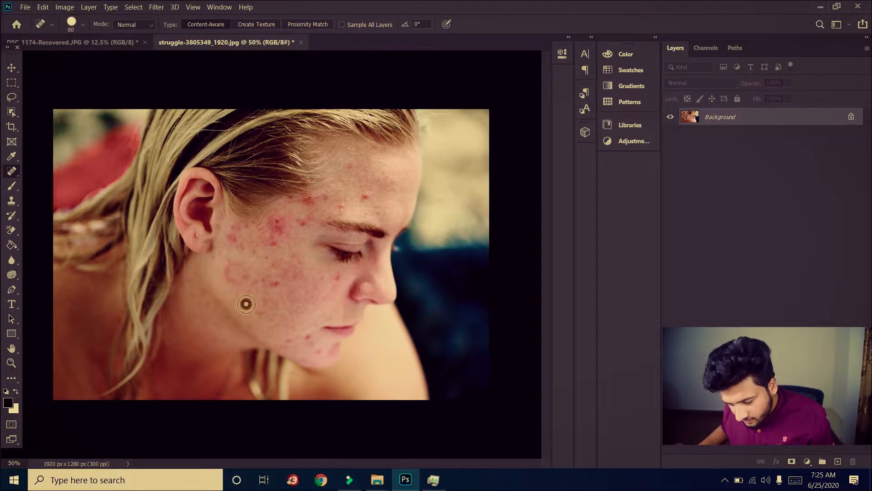
click(234, 277)
click(229, 272)
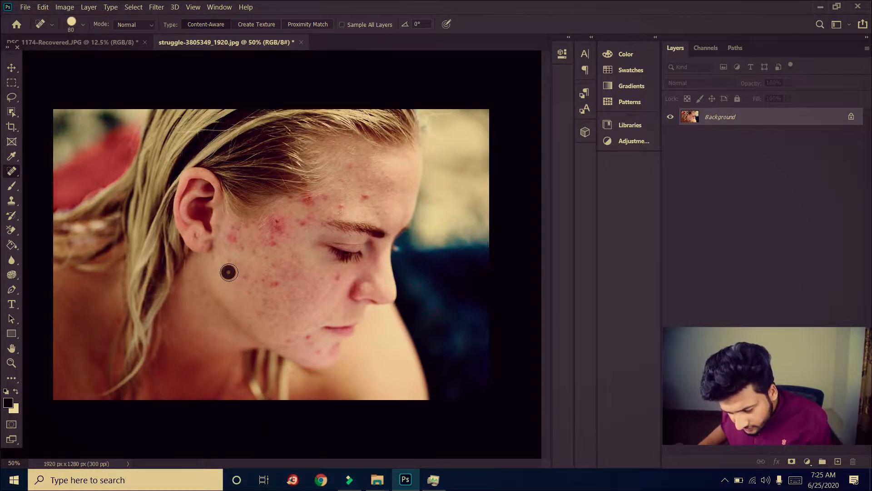
- Heal the red blemish on the temple and, at brush size 40, the spots on the forehead and above the eyebrow
click(276, 223)
key(bracketleft)
key(bracketleft)
key(bracketleft)
key(bracketleft)
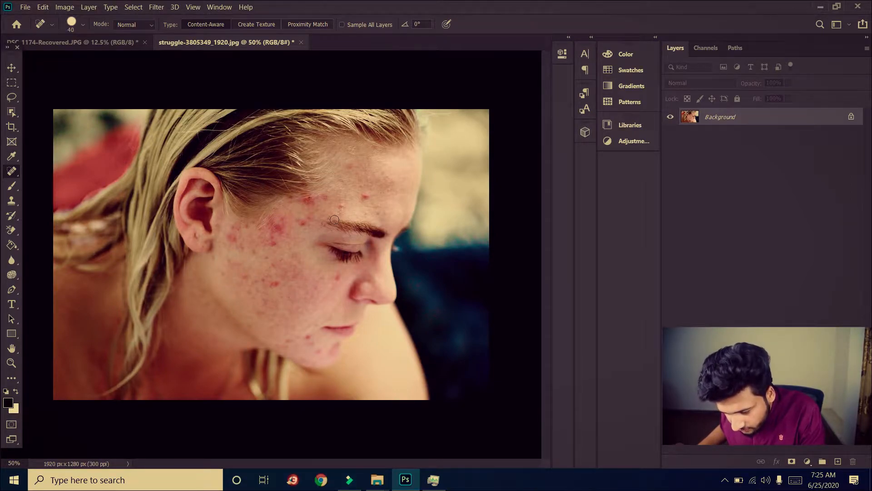
click(366, 197)
click(338, 208)
click(340, 205)
click(341, 204)
- Heal the spots on the mid-cheek, temple and chin with the brush size set to 45
key(bracketright)
click(272, 285)
click(279, 285)
click(301, 222)
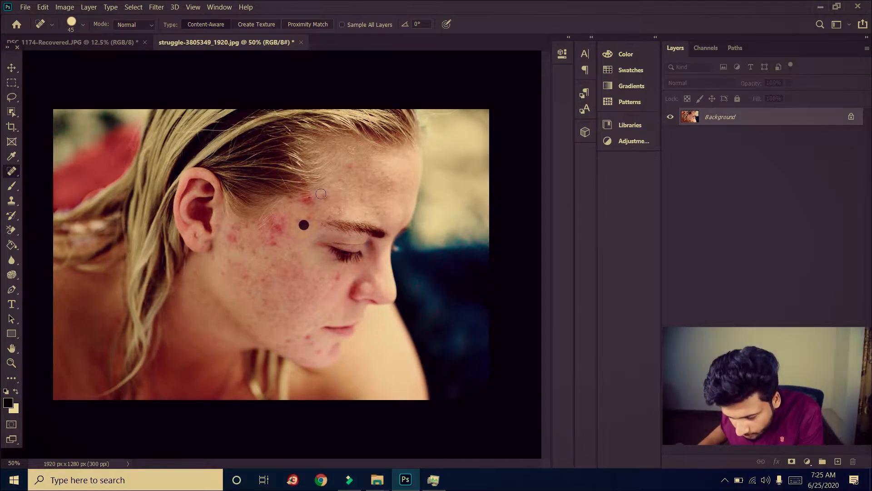
click(309, 200)
click(271, 242)
click(328, 358)
click(308, 336)
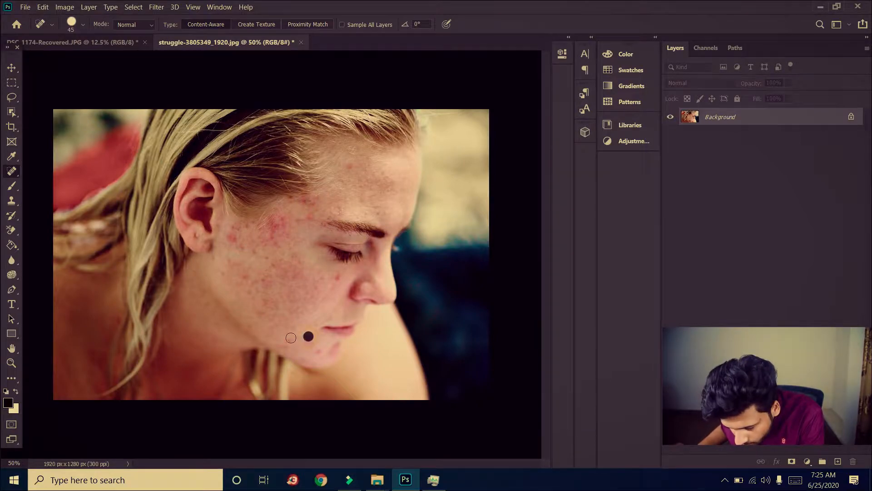
- Heal the remaining small spots on the cheek, beside the nose and near the end of the eyebrow
click(261, 251)
click(265, 273)
click(339, 277)
click(271, 249)
click(307, 218)
click(312, 212)
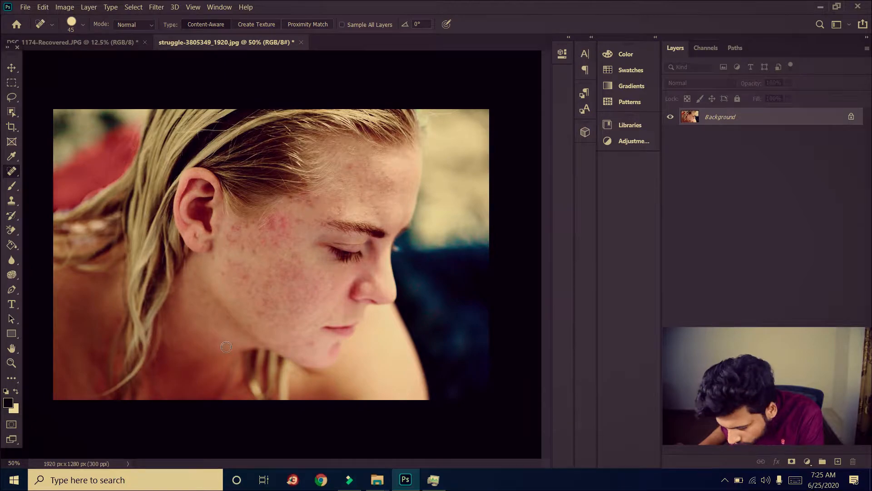
- Enlarge the healing brush to 90 and heal the red patches on the upper cheek and in front of the ear
key(])
key(])
key(])
key(])
key(])
click(280, 226)
click(242, 232)
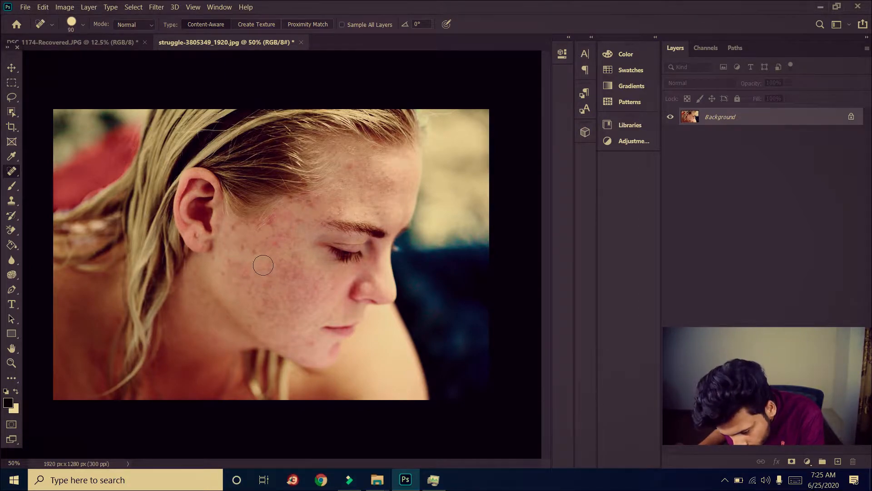
click(254, 250)
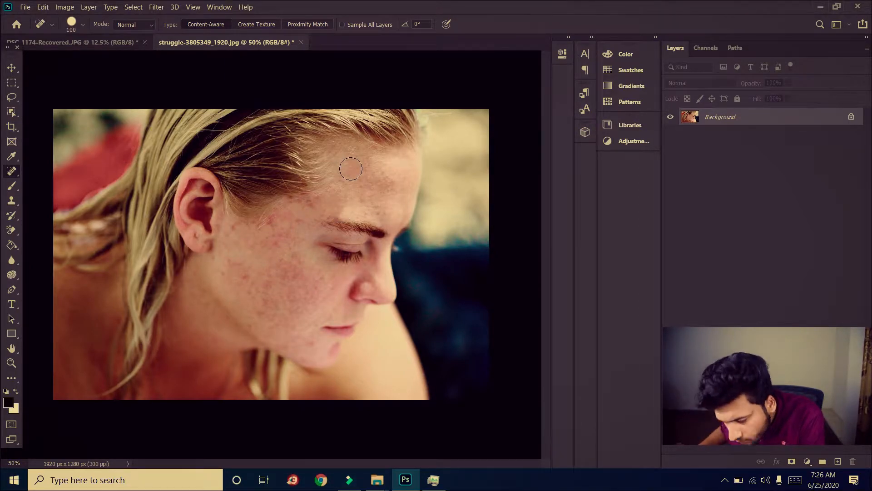
- Smooth the leftover redness across the temple and cheek with the healing brush at size 100
key(])
click(236, 232)
click(277, 227)
click(296, 203)
click(285, 268)
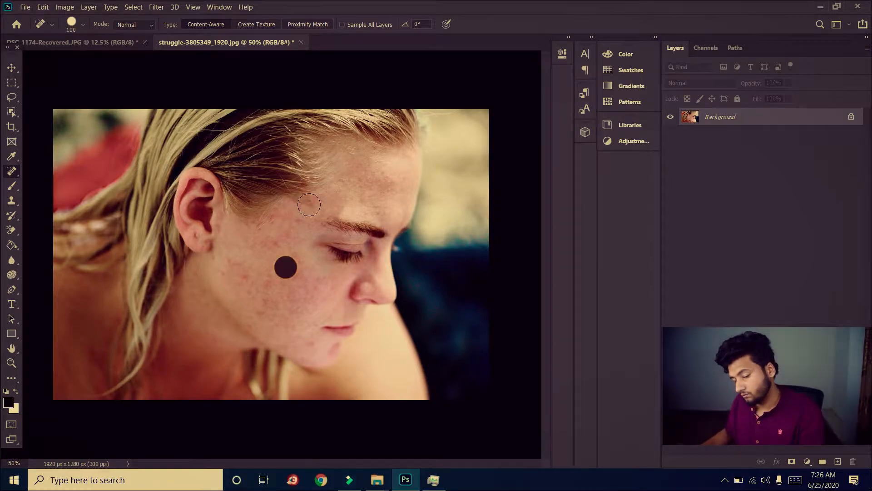
click(307, 205)
click(246, 280)
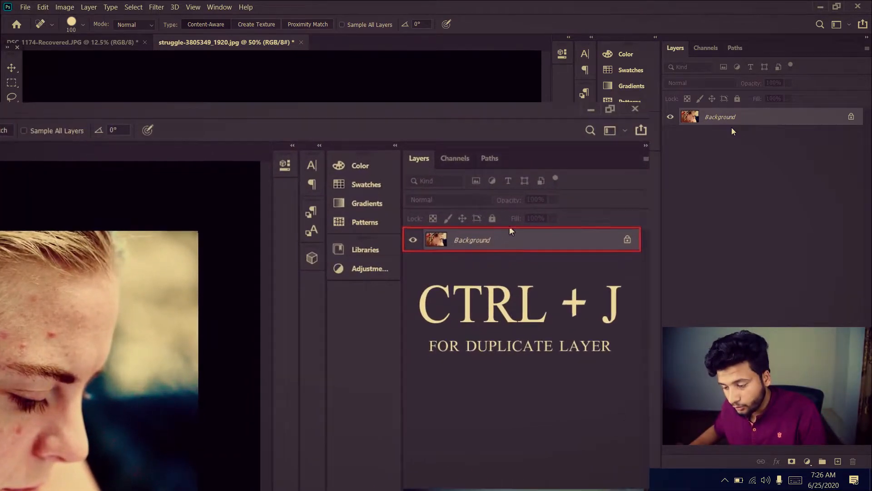
- Duplicate the Background layer and invert the colors of the copy
key(ctrl+j)
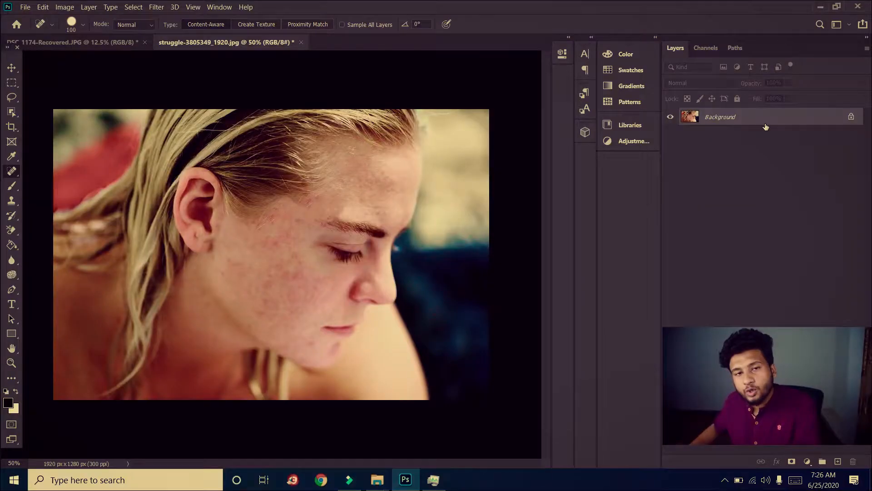
drag(755, 124, 837, 462)
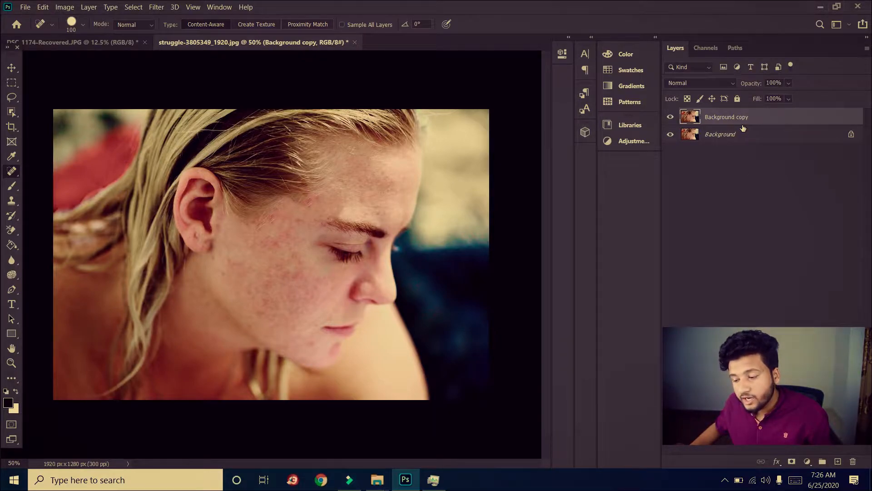
key(ctrl+z)
key(ctrl+j)
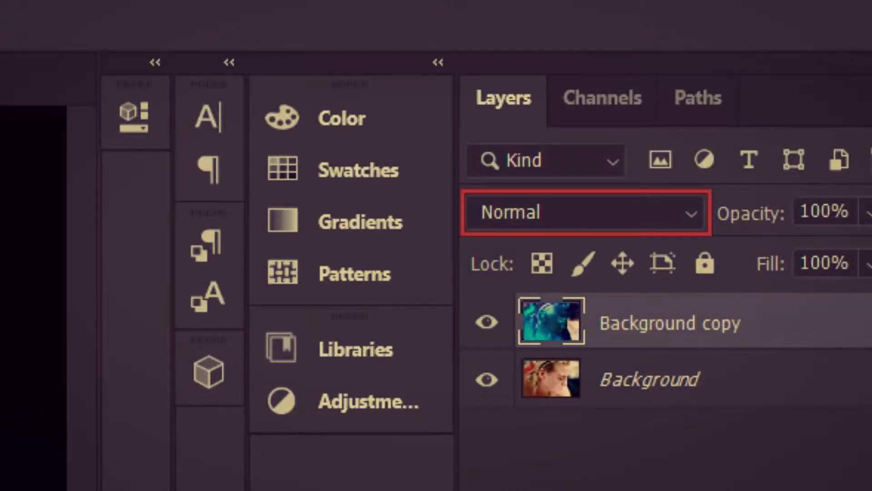
- Set the inverted copy's blend mode to Vivid Light and apply a High Pass filter with a 24.0-pixel radius
click(583, 211)
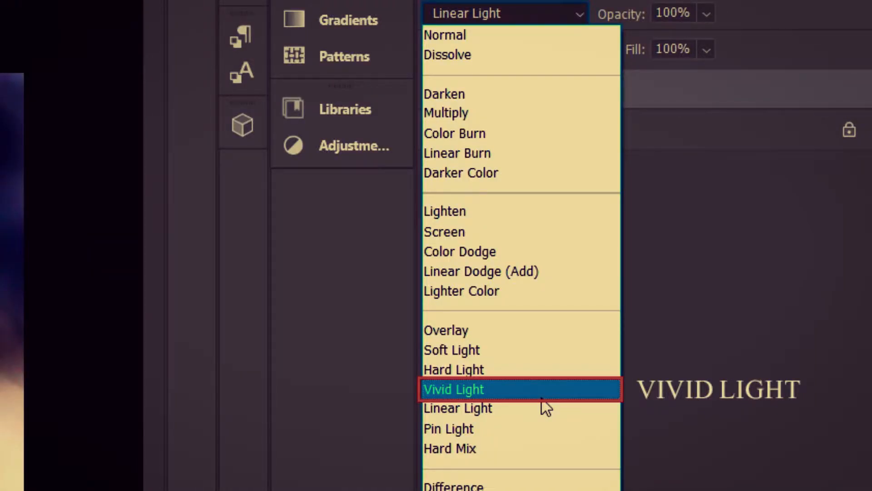
click(542, 397)
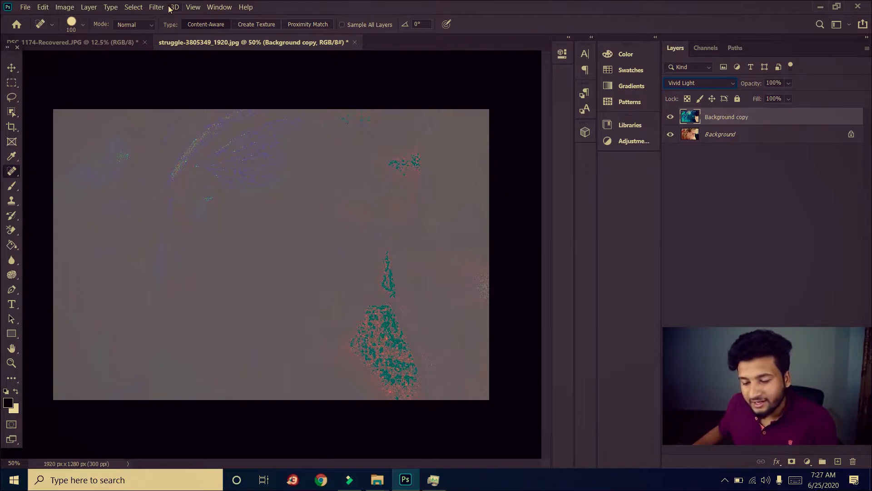
click(167, 7)
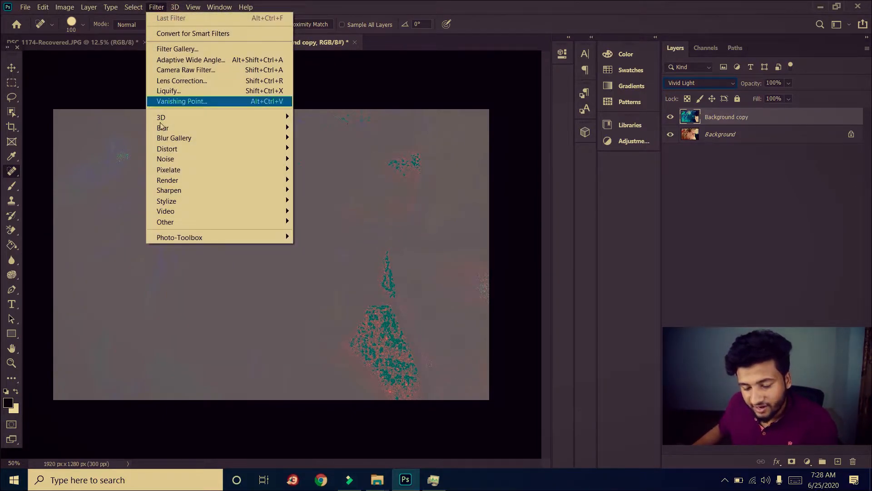
mouse_move(194, 222)
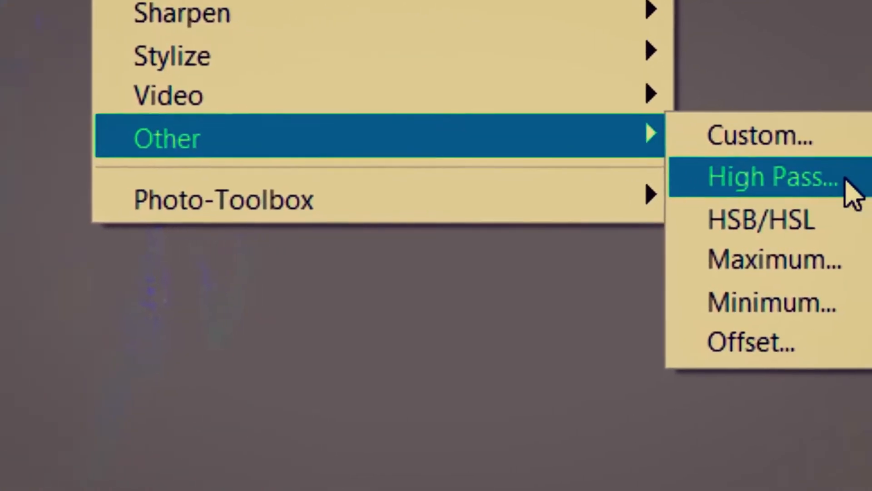
click(813, 175)
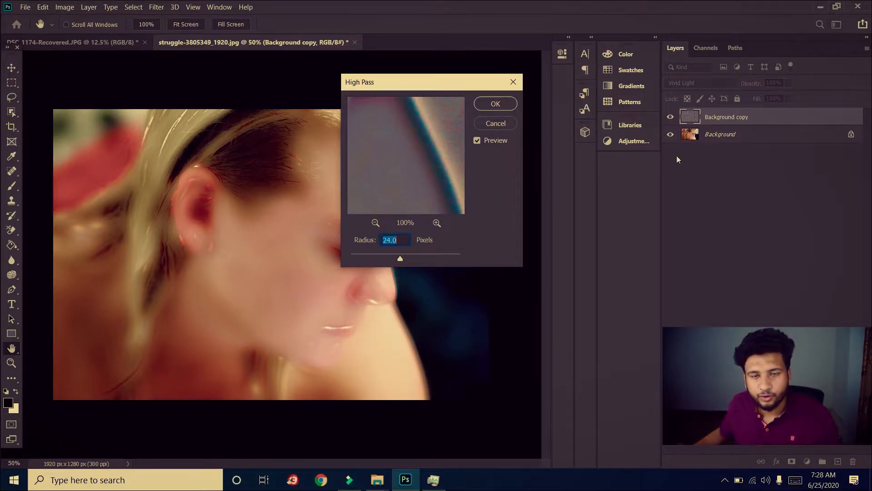
click(488, 107)
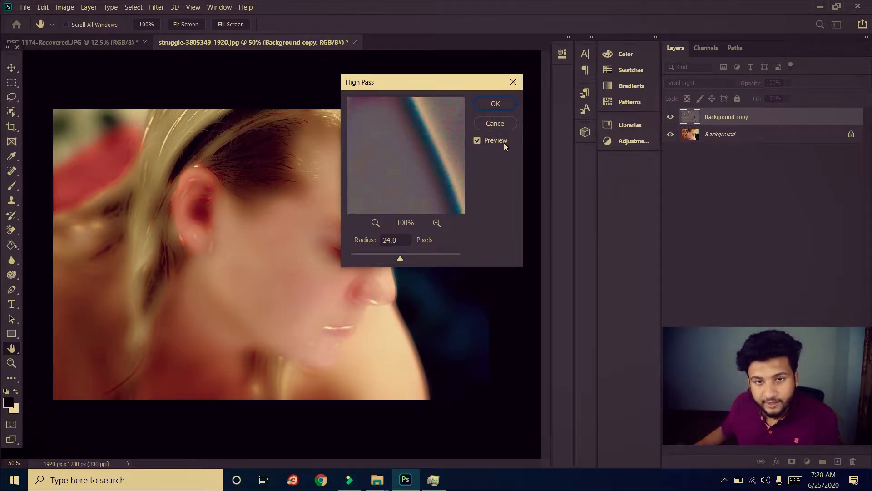
click(483, 144)
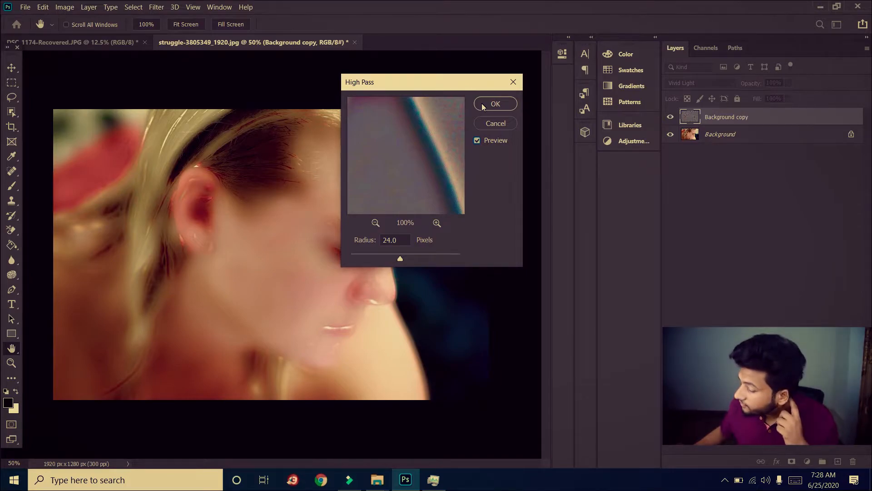
click(482, 106)
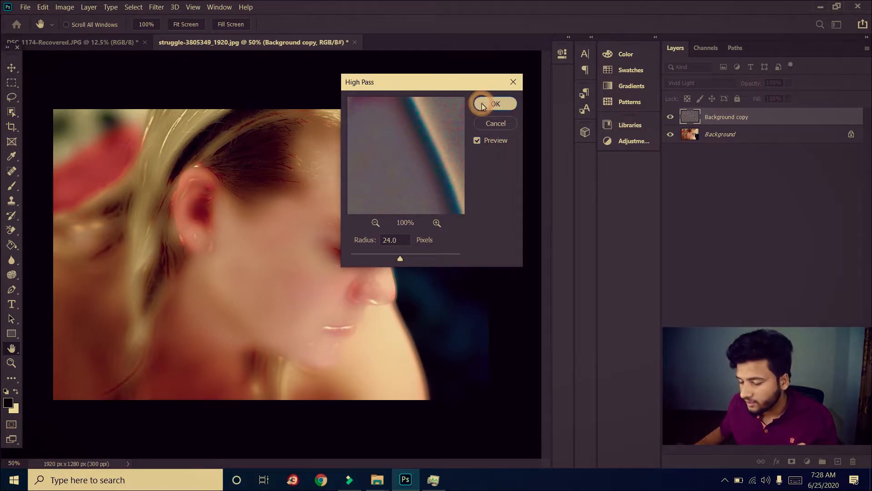
key(j)
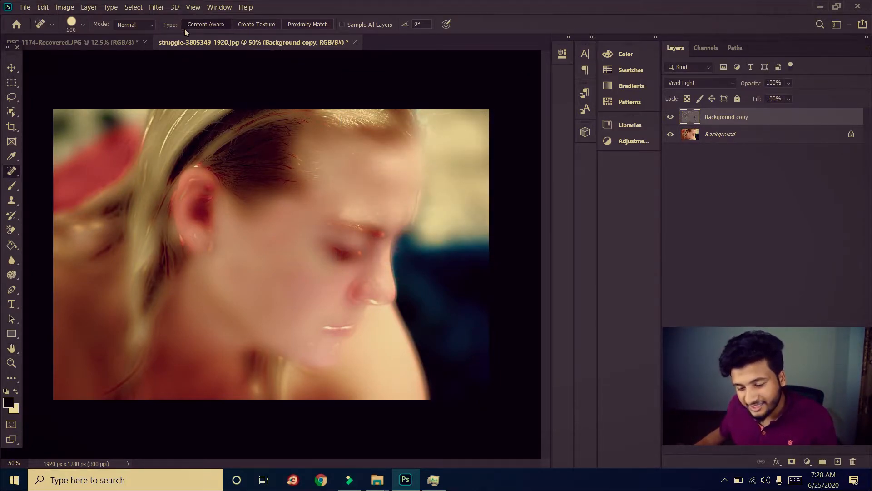
- Apply a Gaussian Blur with a radius of 3.4 pixels to the background copy, checking the effect on the face
click(157, 7)
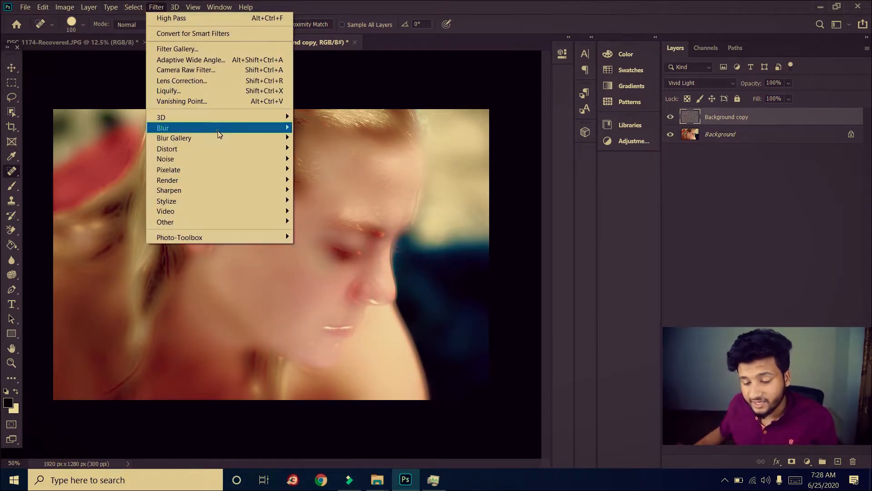
mouse_move(219, 132)
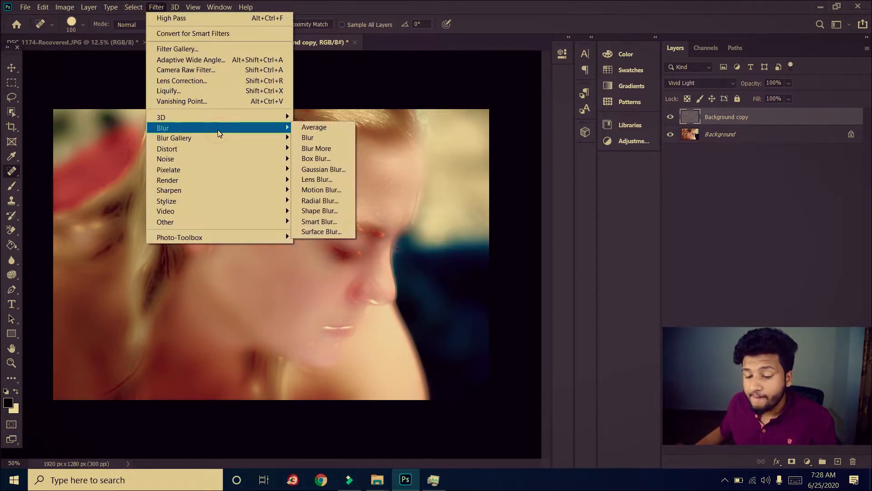
click(343, 170)
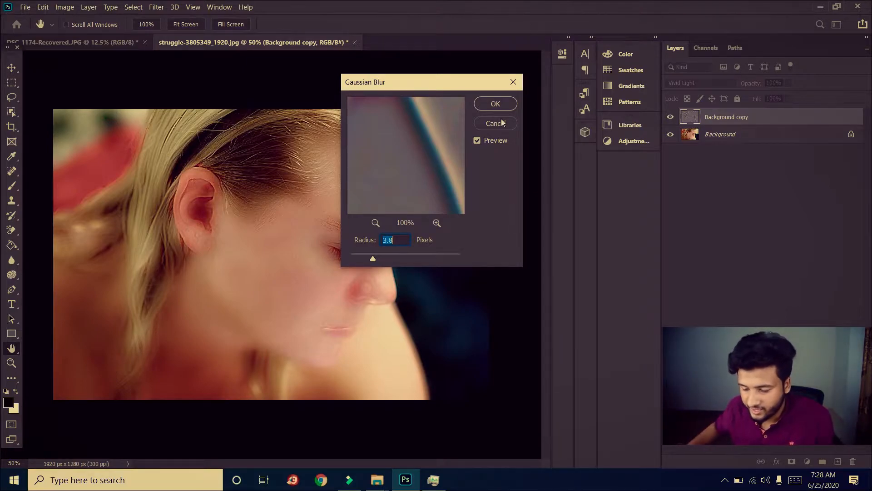
drag(473, 84, 510, 87)
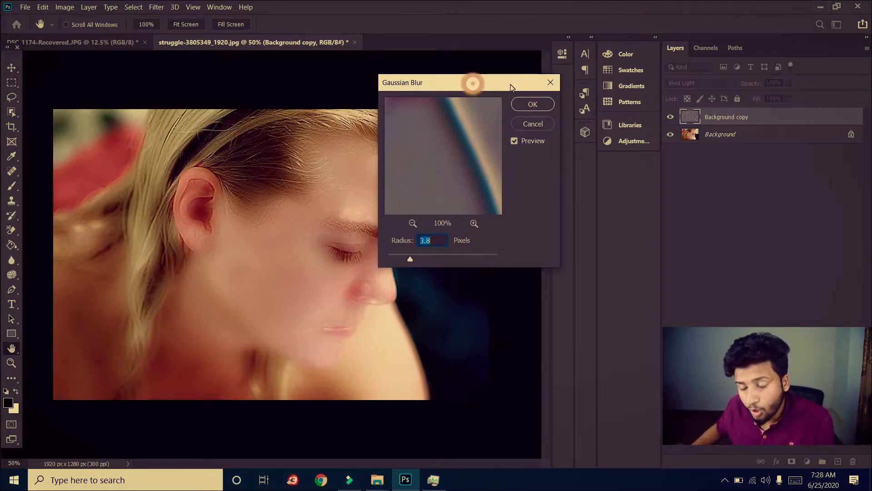
click(514, 142)
click(514, 142)
drag(410, 258, 404, 257)
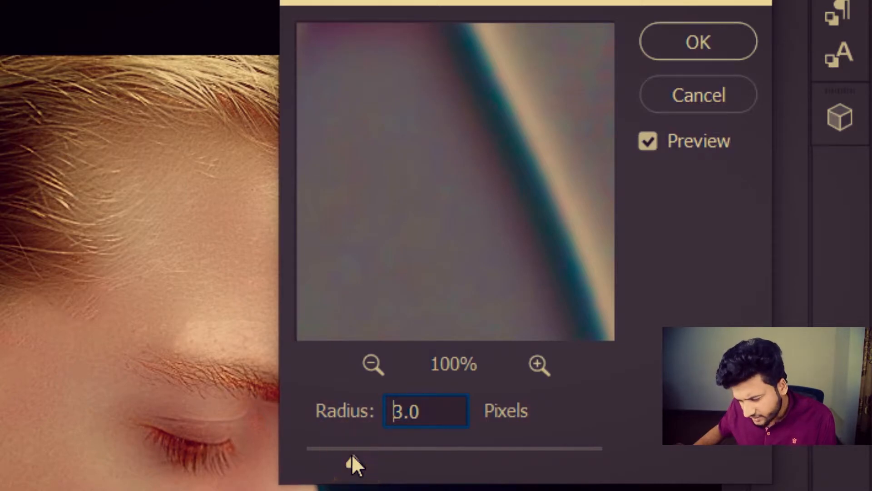
drag(352, 456, 374, 457)
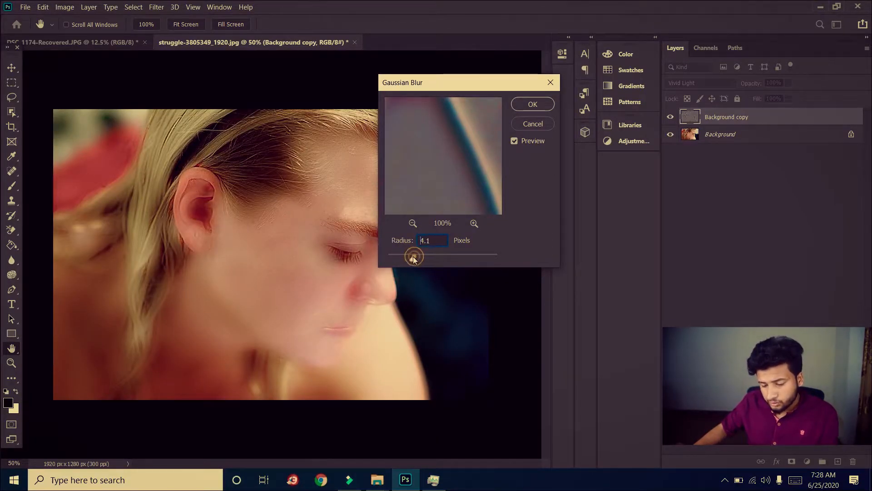
drag(411, 259, 411, 259)
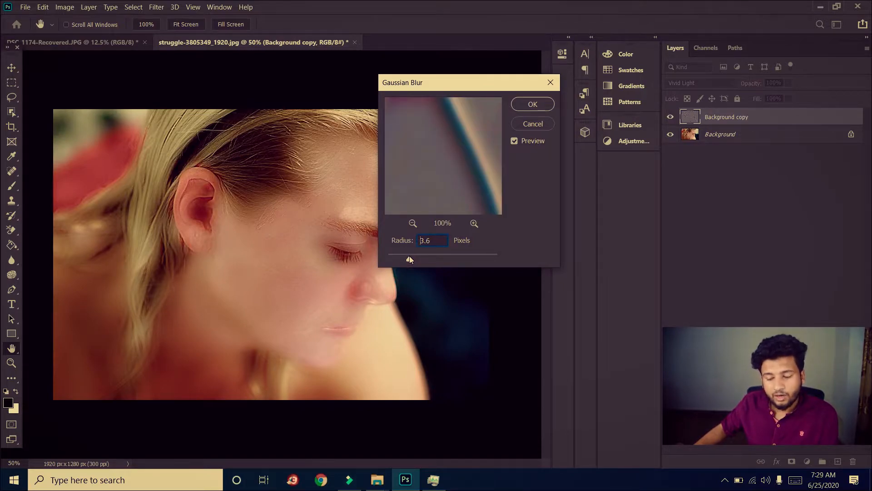
drag(409, 259, 407, 259)
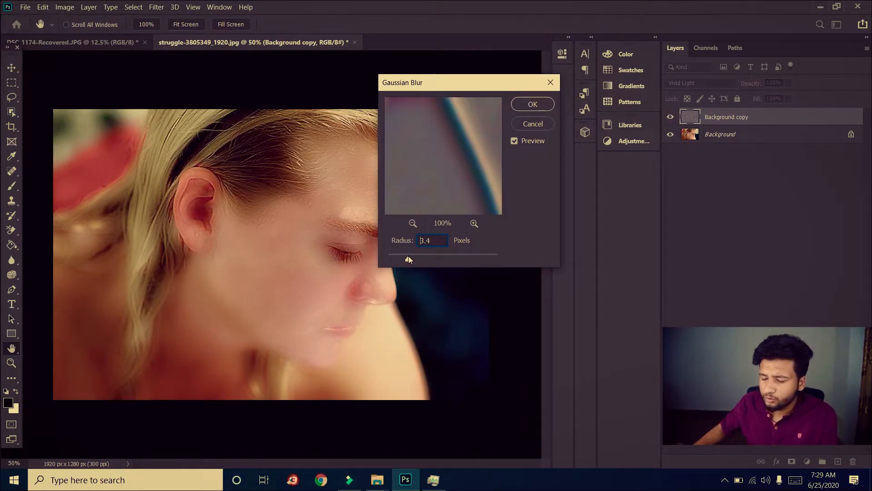
click(533, 105)
key(j)
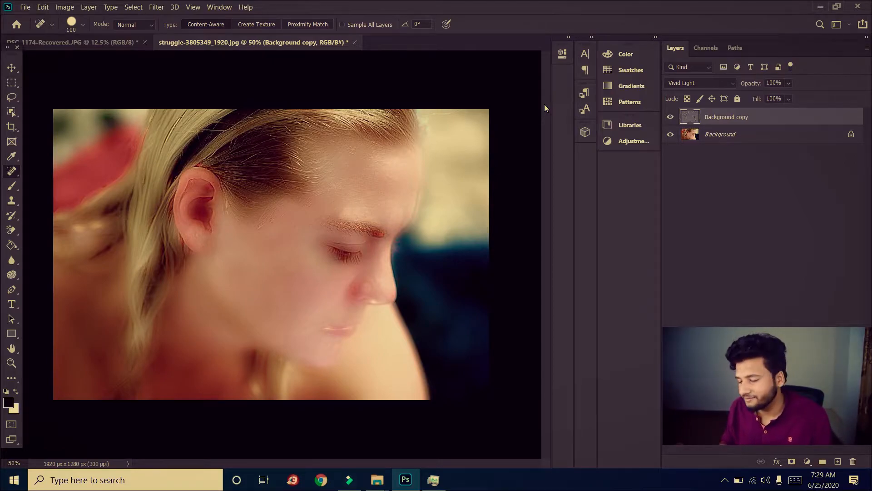
- Add a black layer mask to the background copy and ready the Brush tool with the light foreground color
key(b)
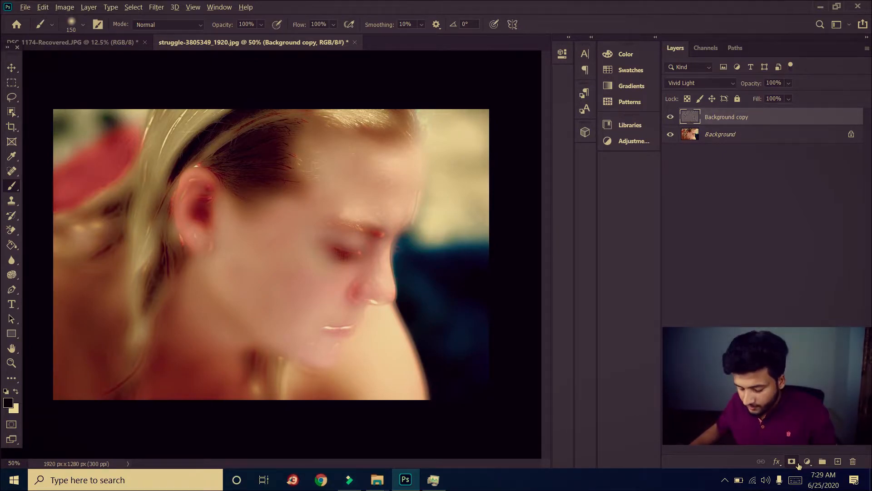
alt+click(791, 461)
key(x)
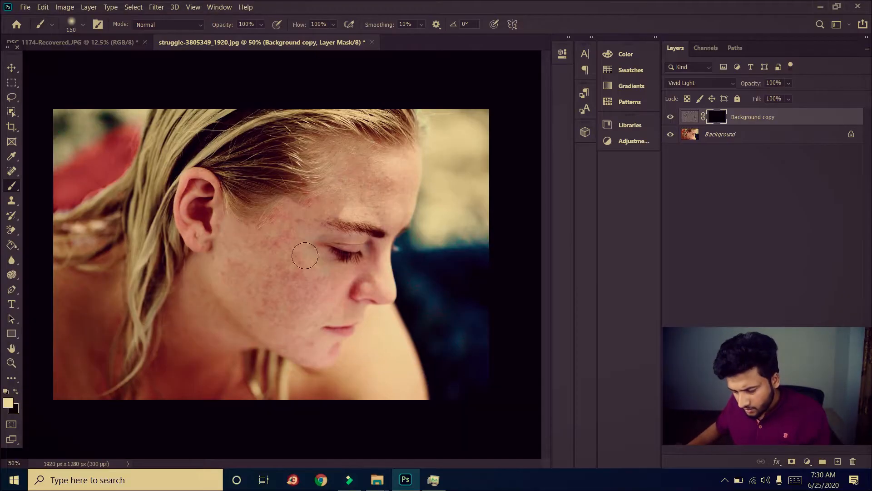
- Paint the background copy's mask over the cheek with a 150 px brush to smooth the skin there
click(296, 271)
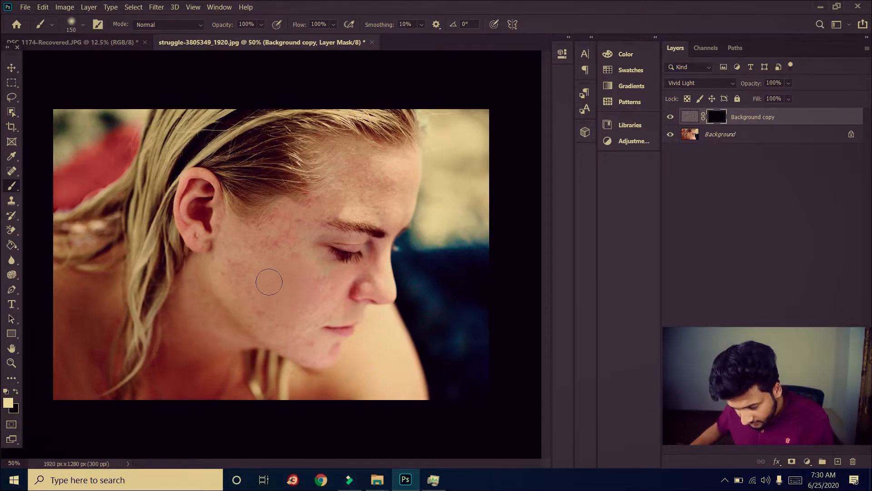
mouse_move(240, 270)
mouse_down()
mouse_move(259, 292)
mouse_move(264, 252)
mouse_move(312, 272)
mouse_move(303, 310)
mouse_move(283, 294)
mouse_move(280, 236)
mouse_move(318, 319)
mouse_up()
- Paint the mask over the forehead up to the hairline, reducing the brush from 100 to 80 px
click(12, 364)
drag(266, 266, 302, 168)
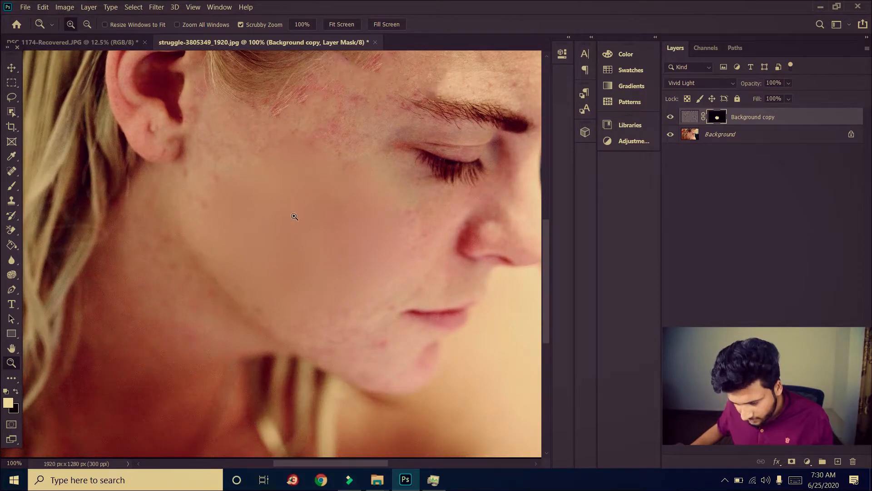
key(b)
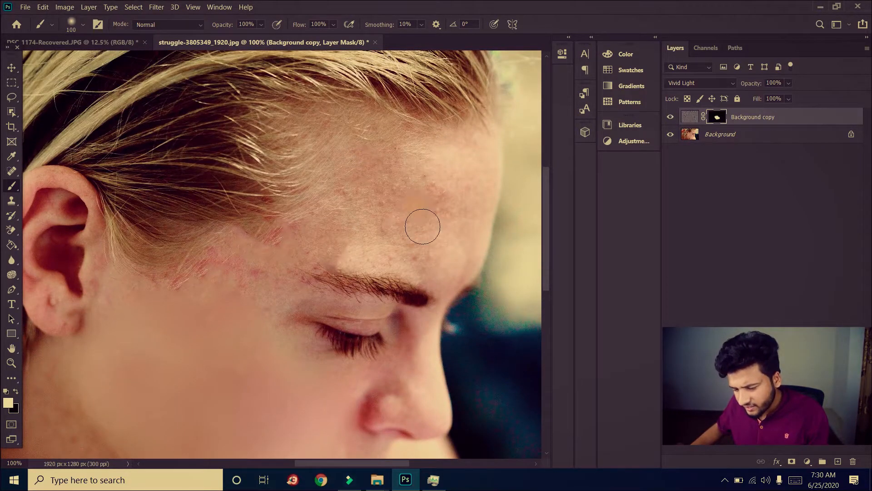
mouse_move(422, 226)
mouse_down()
mouse_move(438, 183)
mouse_move(472, 189)
mouse_move(465, 243)
mouse_move(459, 188)
mouse_move(353, 224)
mouse_move(369, 218)
mouse_move(405, 248)
mouse_move(322, 245)
mouse_move(255, 282)
mouse_move(357, 220)
mouse_move(411, 211)
mouse_move(409, 255)
mouse_move(360, 244)
mouse_move(389, 250)
mouse_move(407, 223)
mouse_move(446, 200)
mouse_move(430, 237)
mouse_move(406, 251)
mouse_move(362, 252)
mouse_move(430, 209)
mouse_move(425, 170)
mouse_move(313, 226)
mouse_move(415, 170)
mouse_up()
key(ctrl+z)
key(bracketleft)
key(bracketleft)
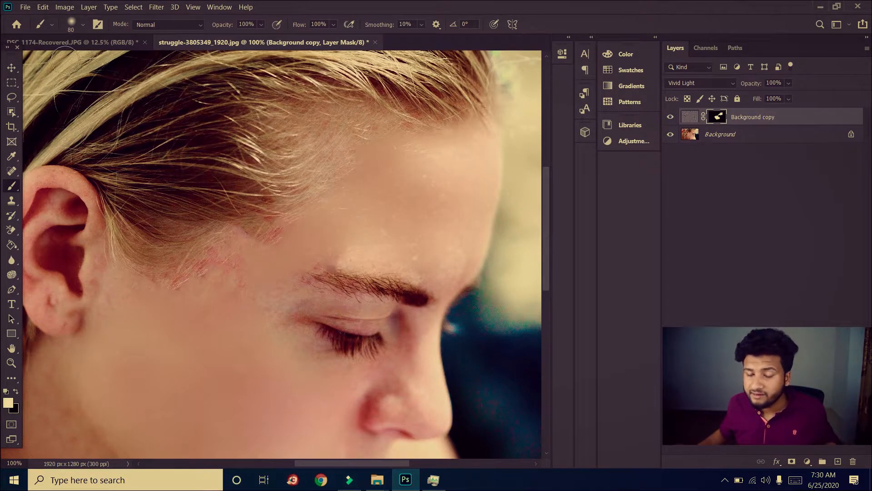
click(24, 9)
mouse_move(39, 8)
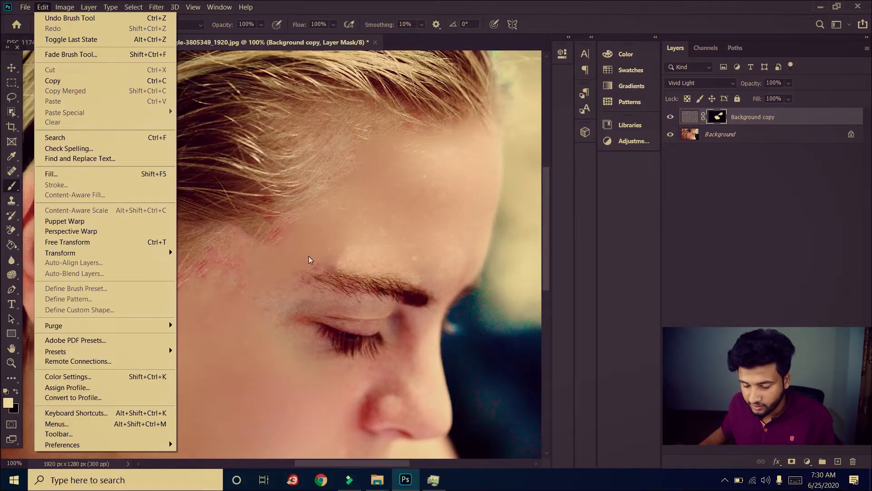
click(309, 255)
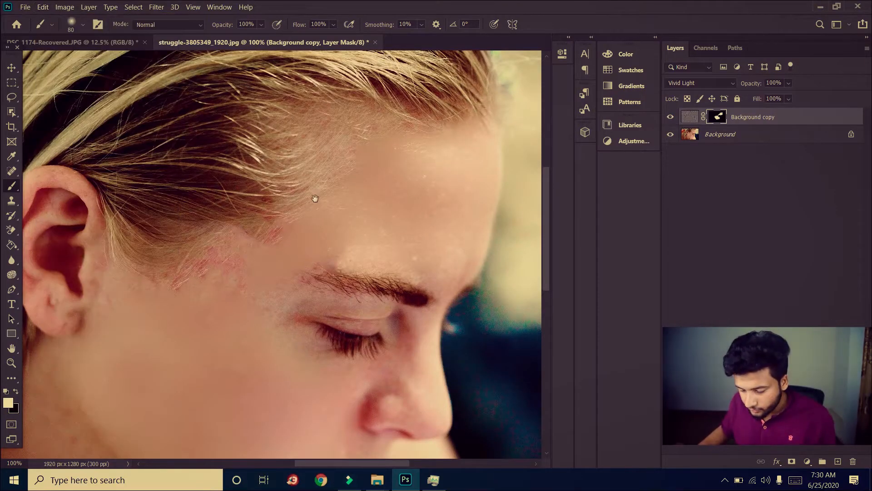
- Paint the mask over the skin between the ear and the temple with the 80 px brush
drag(315, 199, 384, 153)
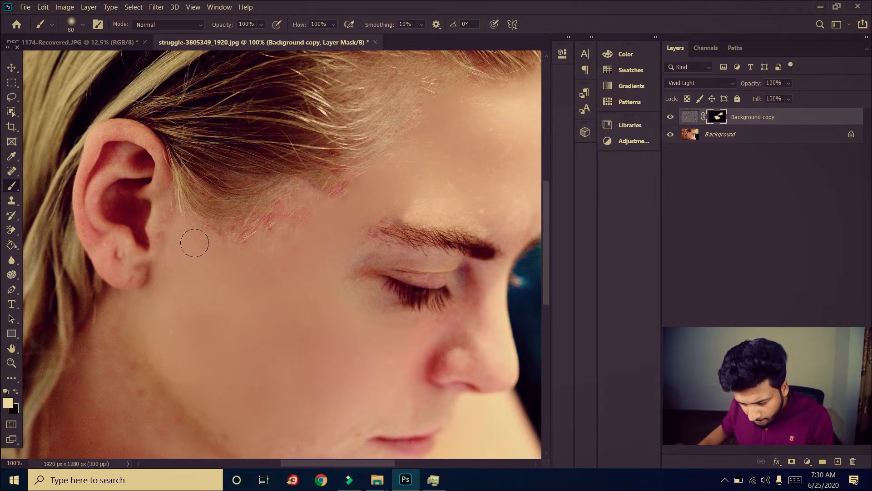
mouse_move(273, 297)
mouse_down()
mouse_move(233, 228)
mouse_move(234, 318)
mouse_up()
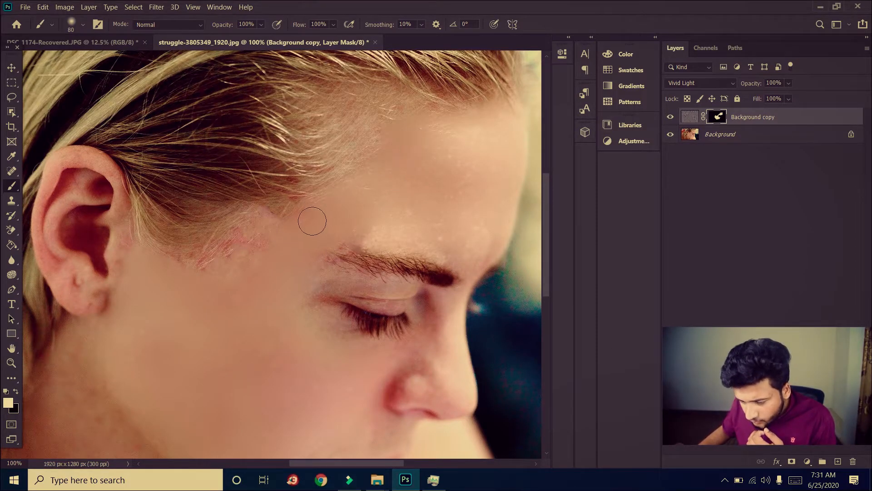
- Paint the mask over the red patches along the temple hairline at 200% zoom, reducing the brush to 60, 40 and 15 px
click(11, 363)
click(318, 200)
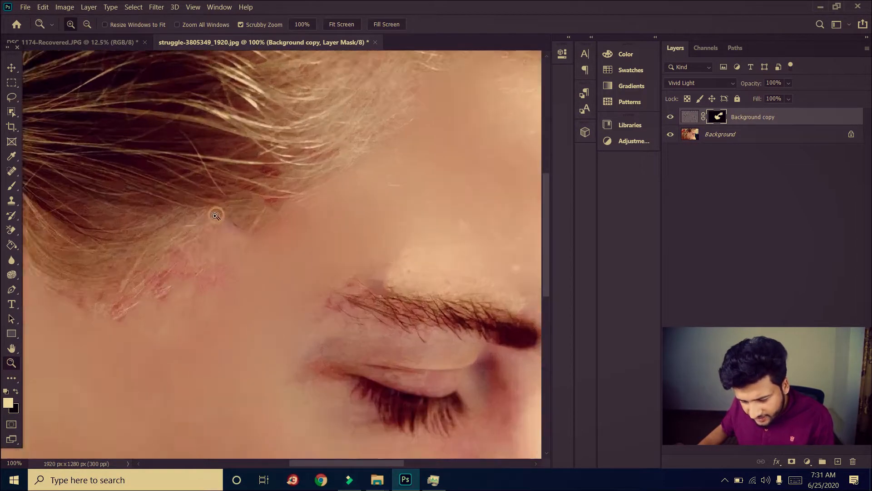
click(216, 216)
drag(117, 285, 354, 197)
alt+click(332, 212)
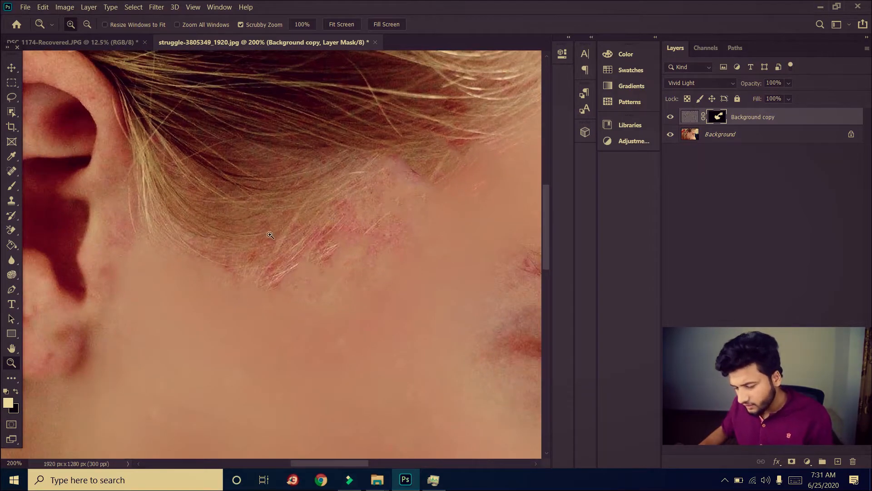
key(b)
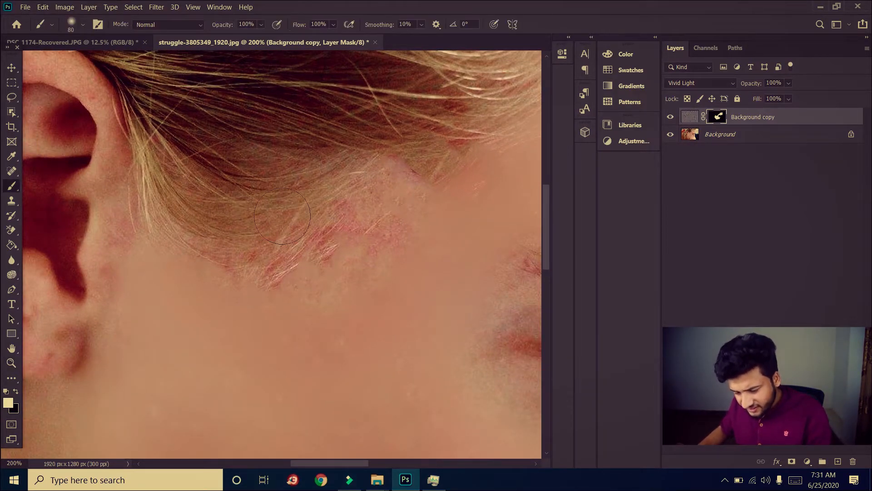
key(bracketleft)
key(bracketleft)
key(bracketleft)
key(bracketleft)
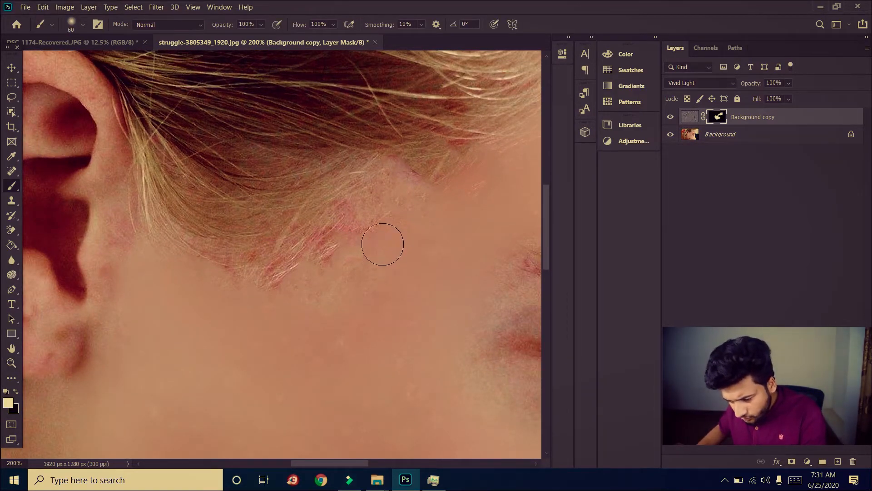
mouse_move(356, 232)
mouse_down()
mouse_move(380, 211)
mouse_move(323, 265)
mouse_move(254, 294)
mouse_move(351, 241)
mouse_move(264, 289)
mouse_up()
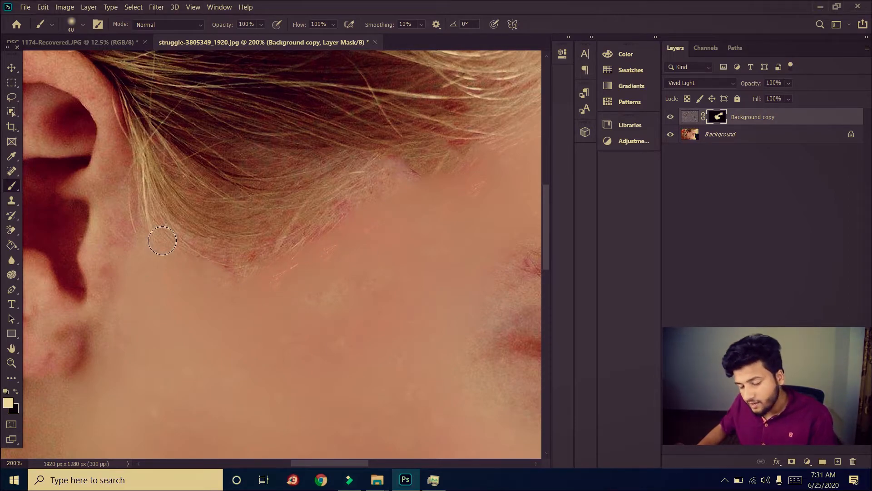
key(bracketleft)
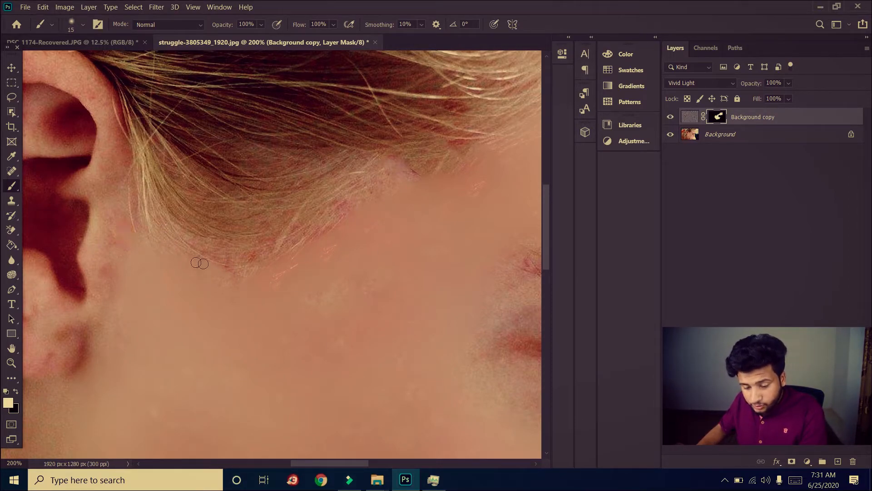
- Paint the mask over the chin, jawline and area around the mouth with a 60 px brush
click(11, 363)
alt+click(170, 294)
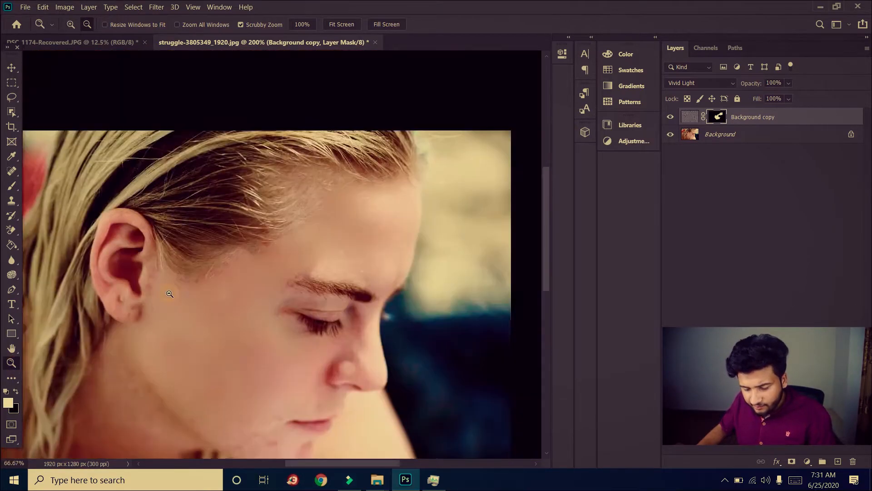
drag(226, 296, 197, 255)
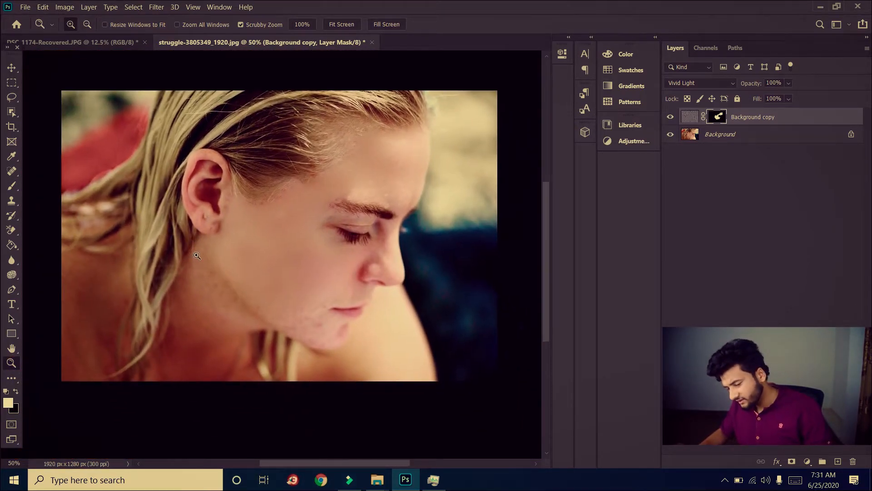
key(b)
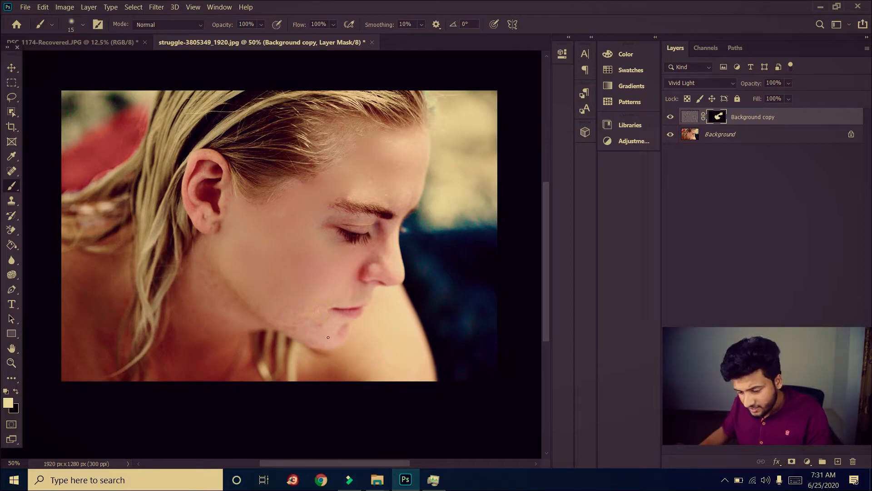
click(11, 363)
double_click(302, 314)
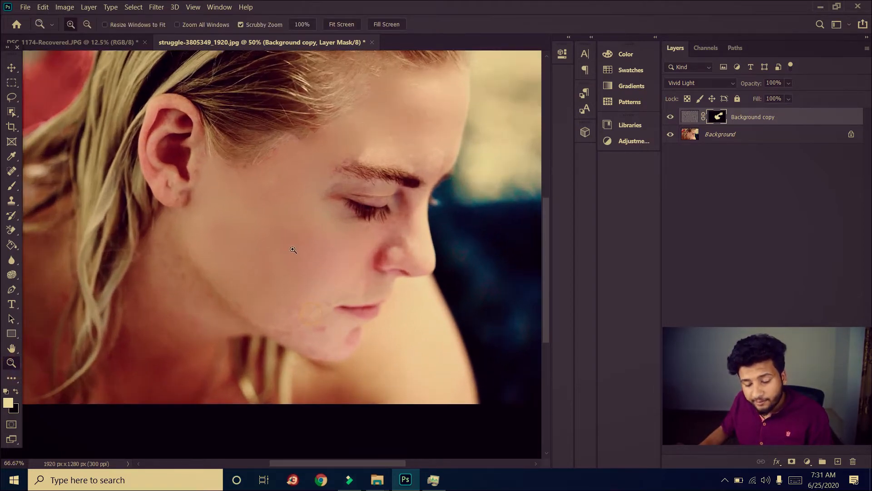
drag(291, 246, 298, 146)
key(b)
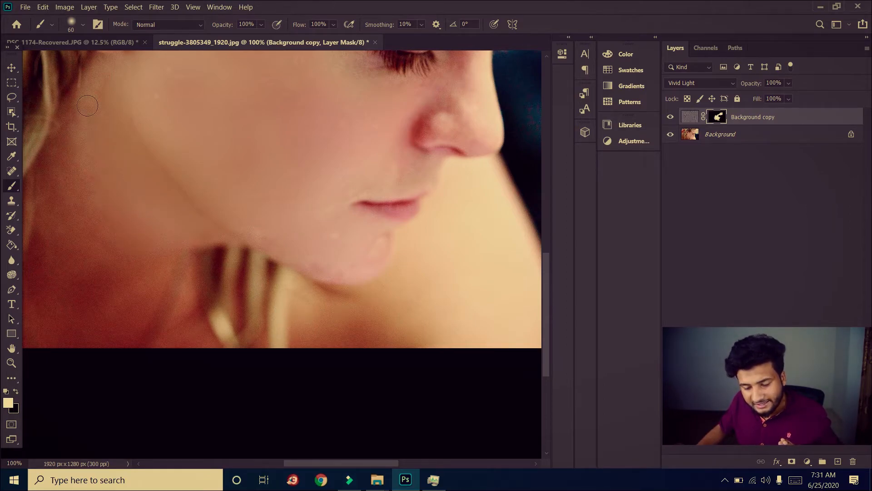
- Try painting the mask over the eyebrow with the light foreground color, and undo the stroke
drag(206, 97, 117, 297)
drag(346, 167, 271, 202)
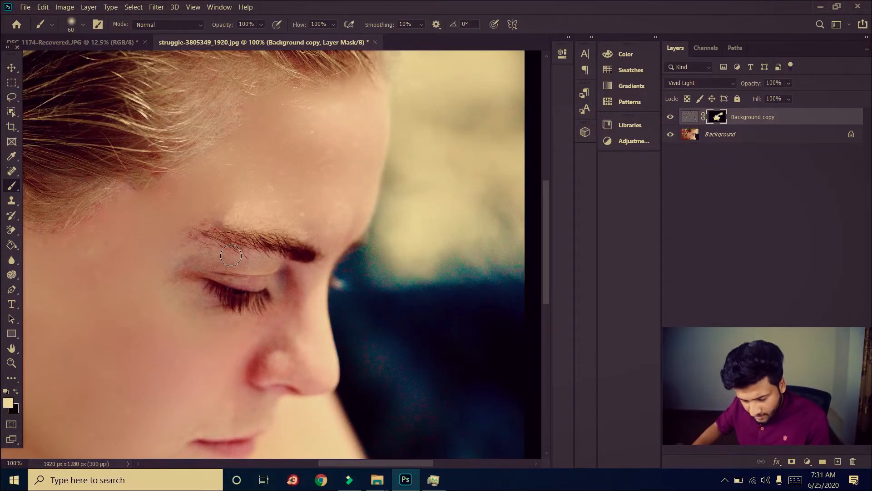
key(x)
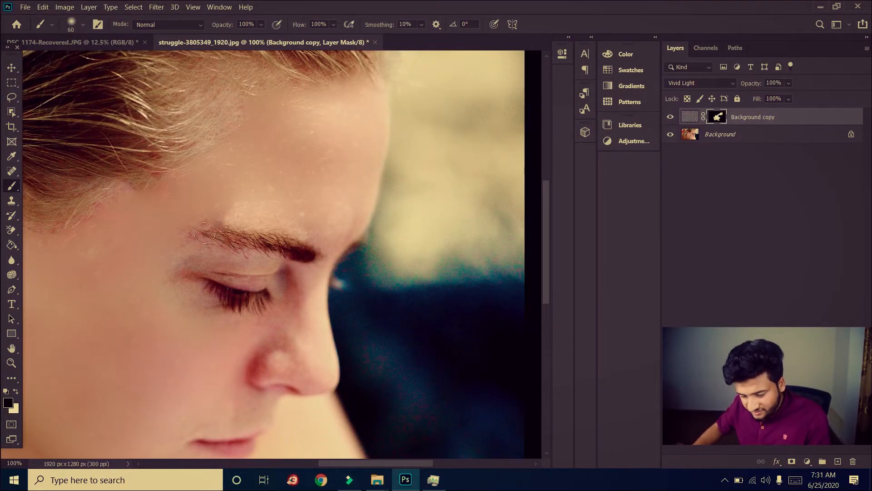
key(x)
mouse_move(245, 233)
mouse_down()
mouse_move(299, 238)
mouse_move(229, 236)
mouse_move(306, 255)
mouse_up()
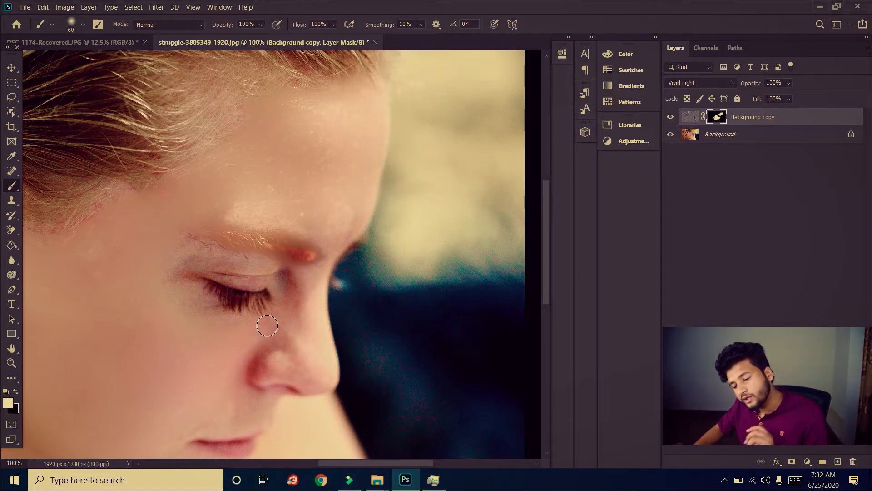
key(ctrl+z)
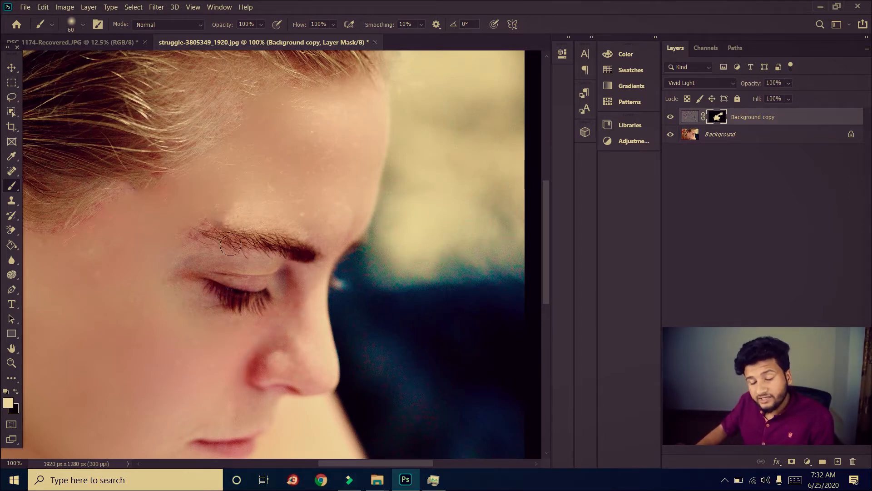
- Paint over the eyebrow on the mask with the light color again, and restore its detail by painting with black
mouse_move(207, 232)
mouse_down()
mouse_move(320, 253)
mouse_move(244, 236)
mouse_move(312, 259)
mouse_up()
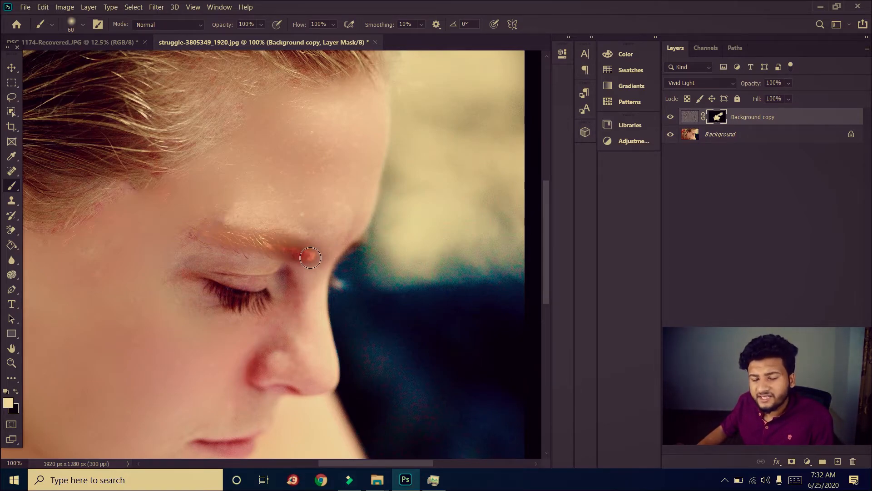
key(x)
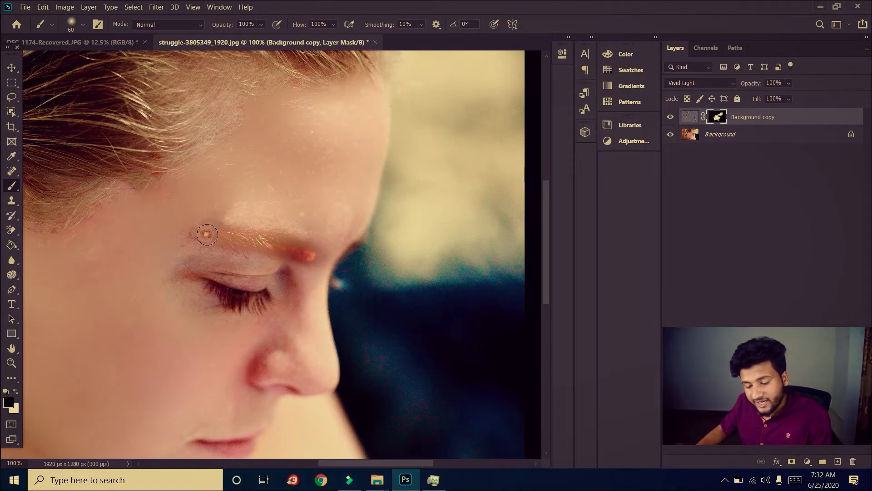
mouse_move(207, 234)
mouse_down()
mouse_move(314, 254)
mouse_move(295, 245)
mouse_up()
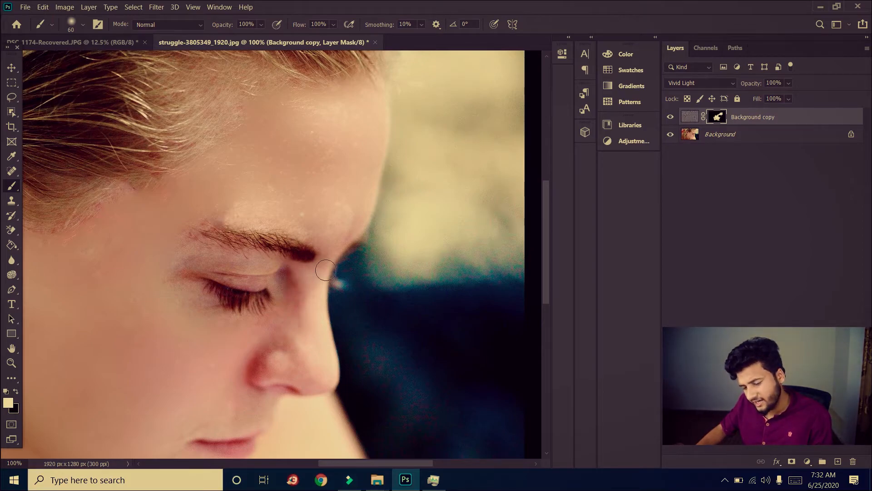
- Examine the smoothed forehead, cheek, jaw and neck up close, and view the whole portrait at 50%
drag(323, 228, 239, 310)
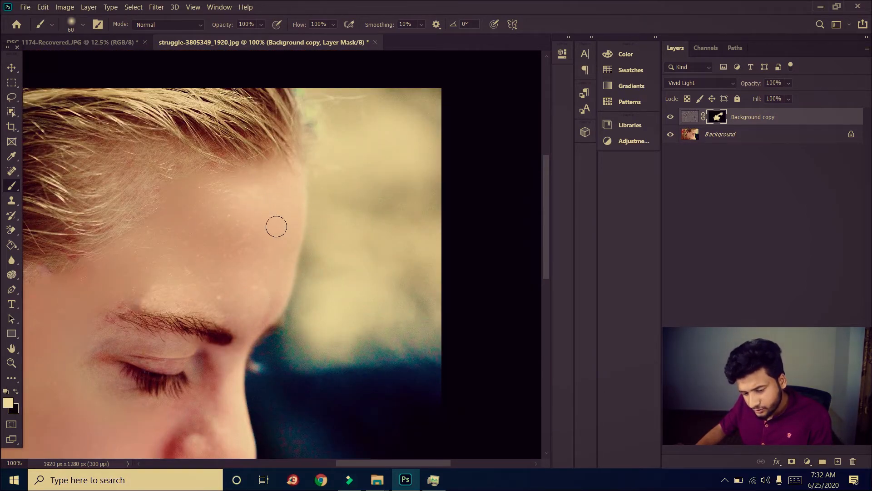
drag(231, 282, 239, 56)
drag(188, 246, 406, 160)
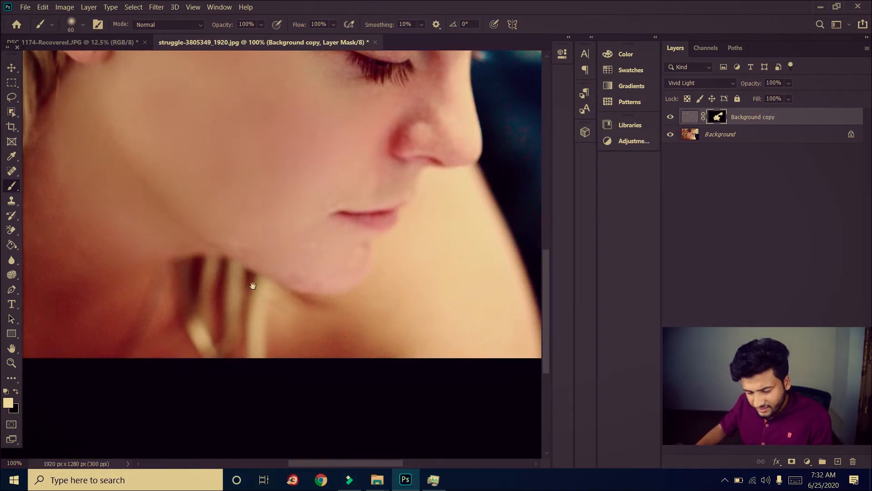
drag(294, 201, 400, 238)
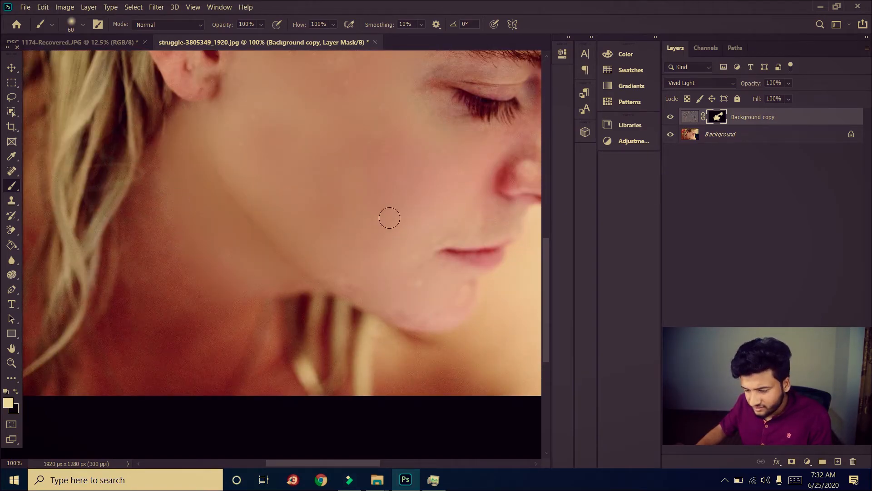
click(13, 361)
alt+click(263, 298)
alt+click(301, 109)
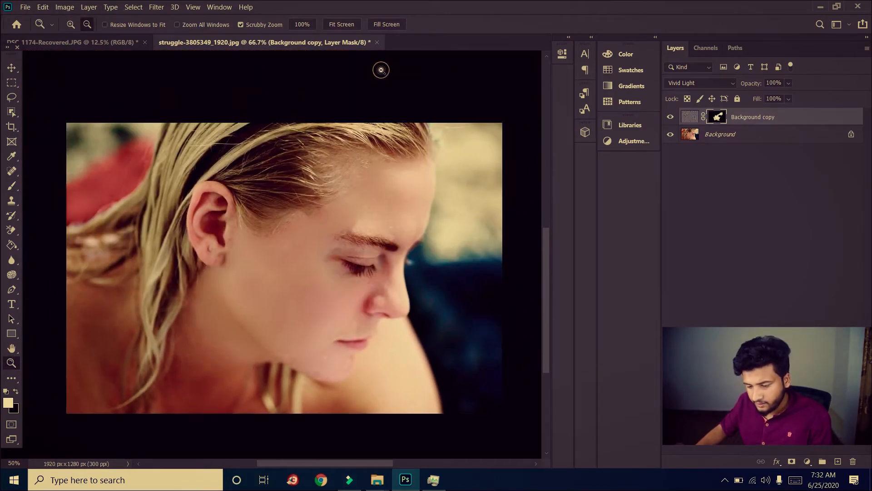
alt+click(381, 69)
click(227, 300)
click(220, 314)
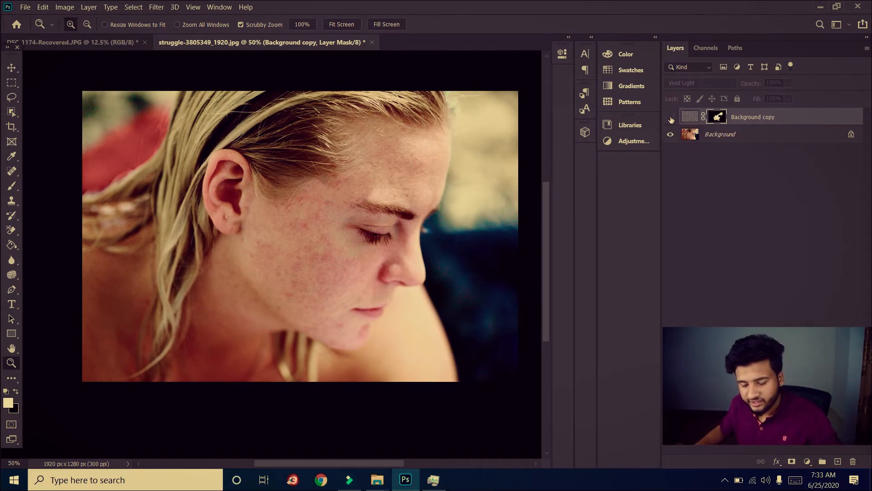
- Compare the portrait with and without the background copy, view the original struggle-3805349_1920.jpg in Photos, and return to Photoshop
click(670, 117)
click(25, 6)
key(Escape)
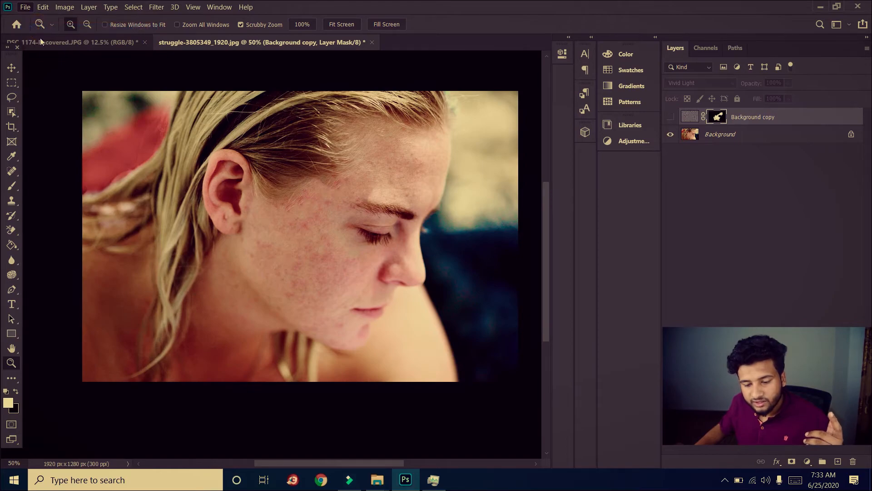
key(ctrl+o)
click(342, 275)
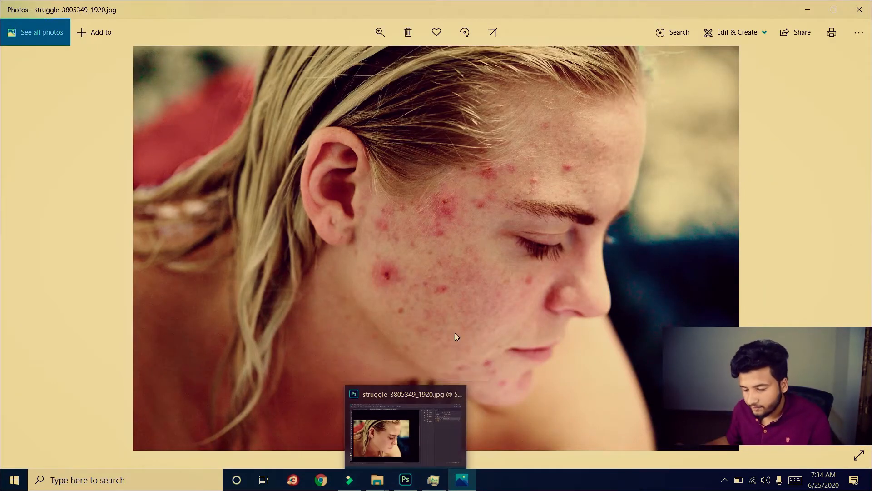
click(406, 480)
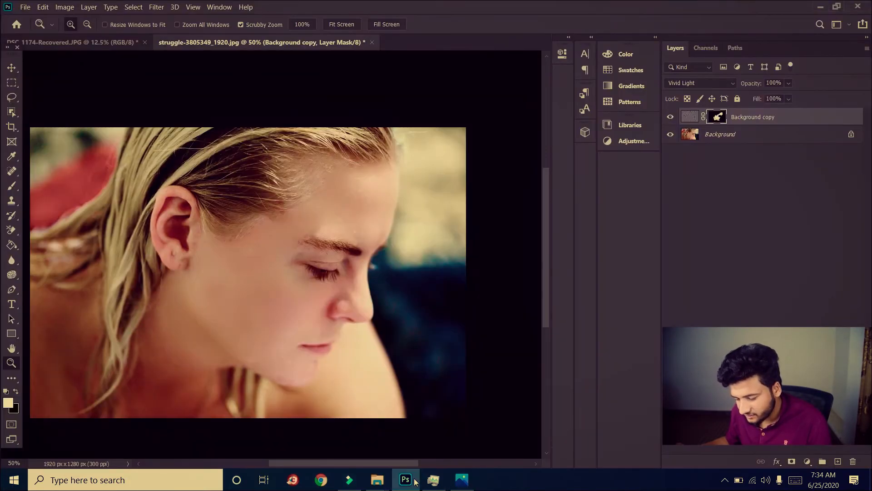
click(320, 173)
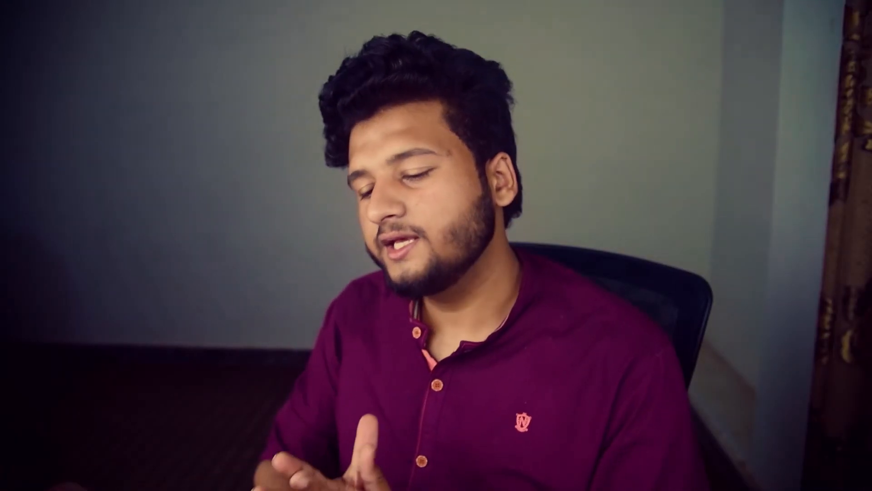